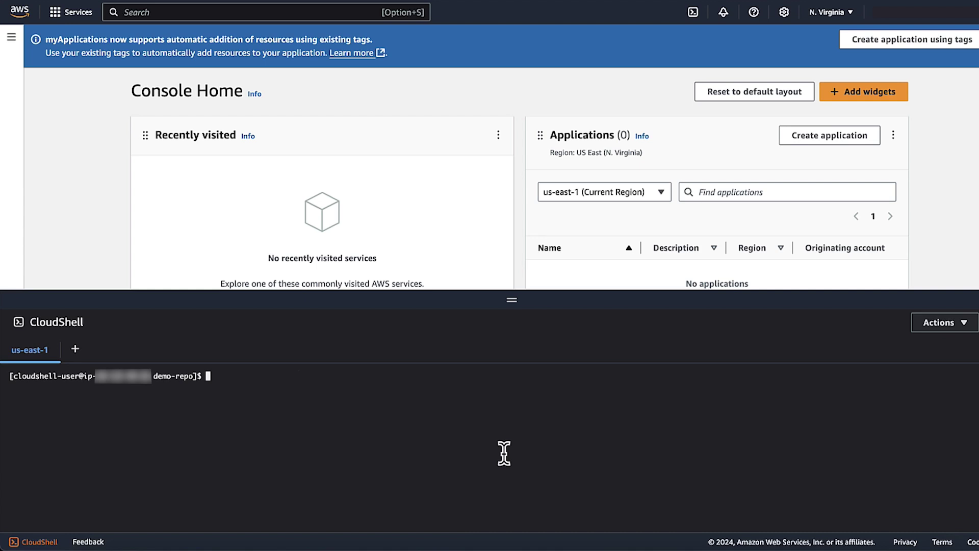
type("git init")
- Initialize demo-repo with git init and commit the four files as "Elastic Beanstalk Application"
key("Return")
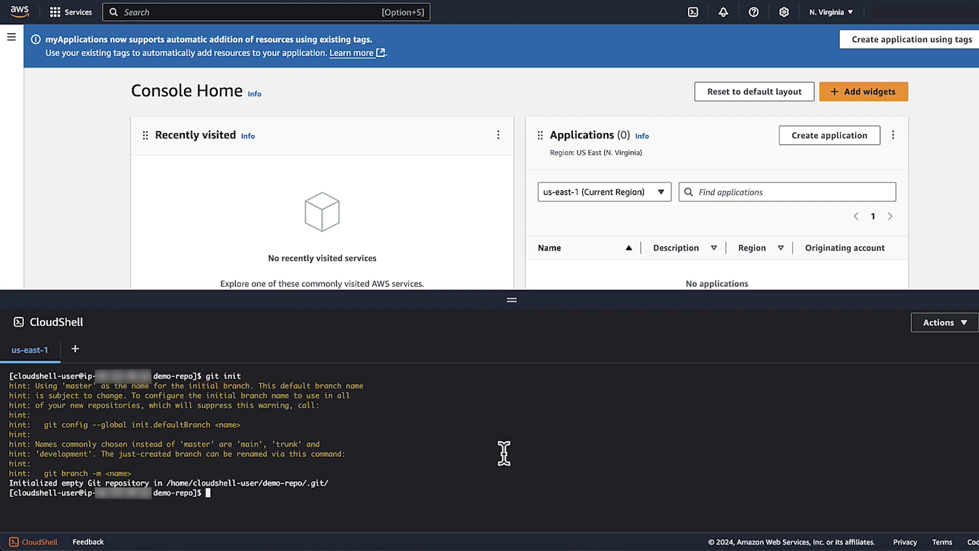
key("ctrl+l")
type("git commit -m \"Elastic Beanstalk Application\"")
key("Return")
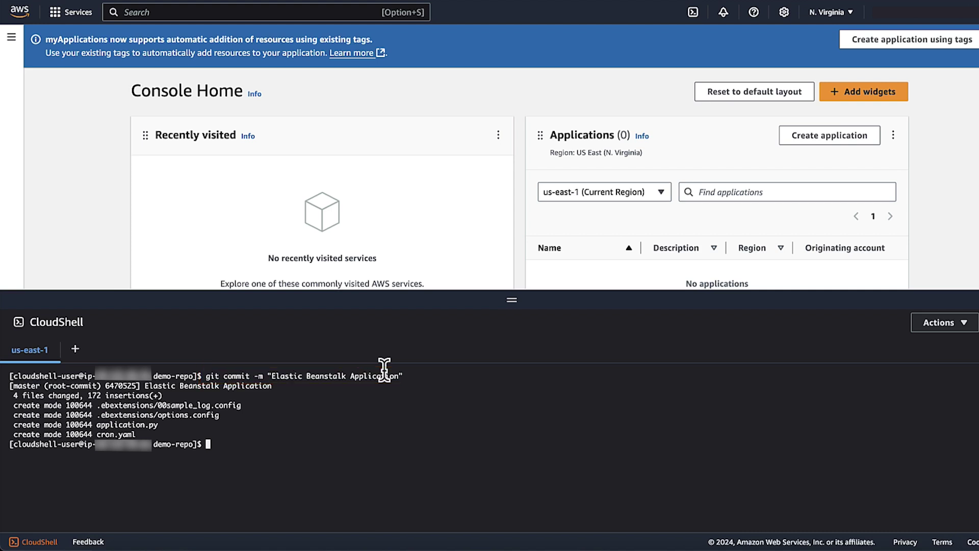
type("eb init")
- Run eb init choosing us-east-1, the default app name demo-repo and Python 3.12
key("Return")
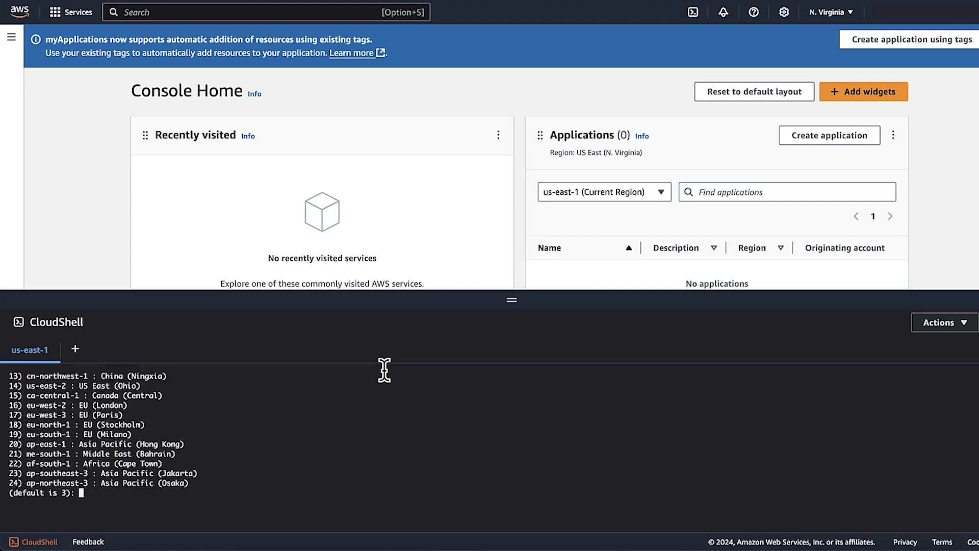
scroll(384, 421, "up", 5)
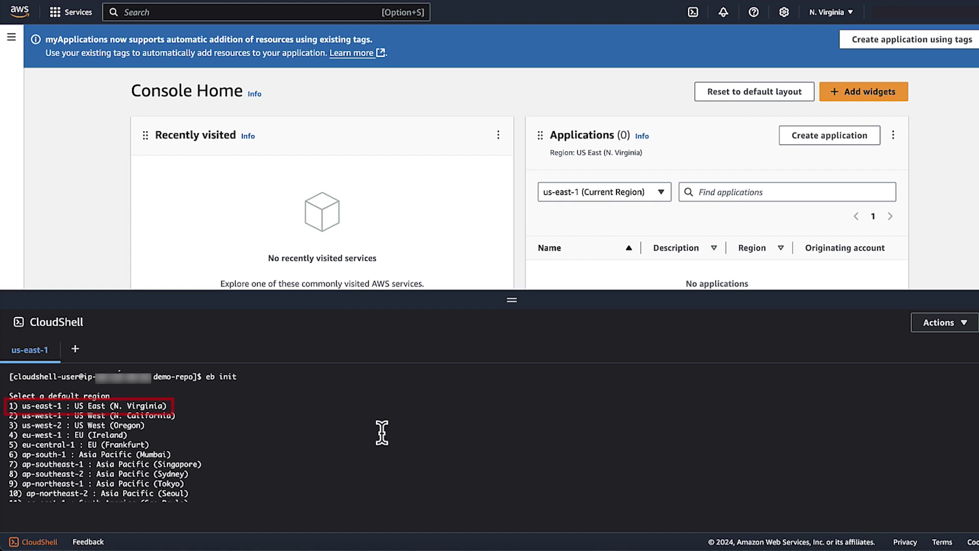
type("1")
key("Return")
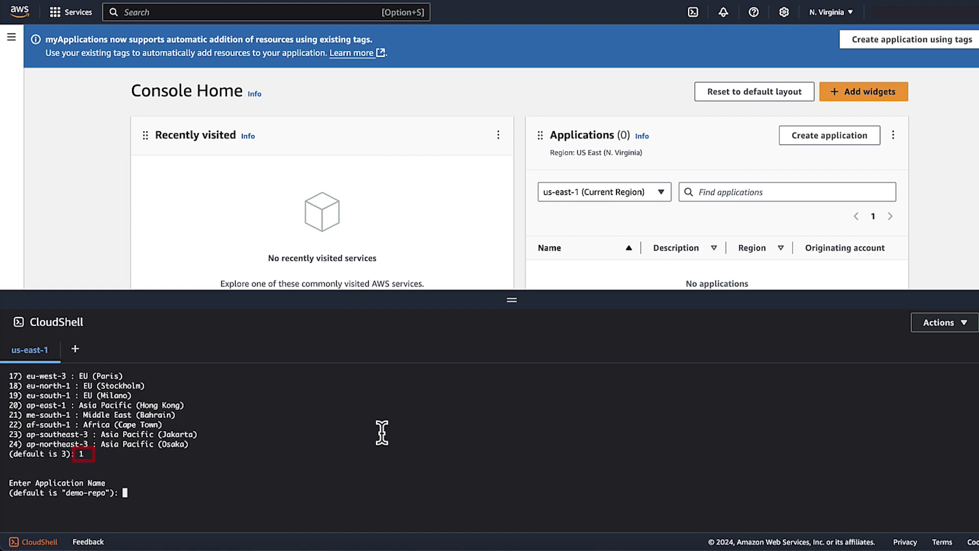
key("Return")
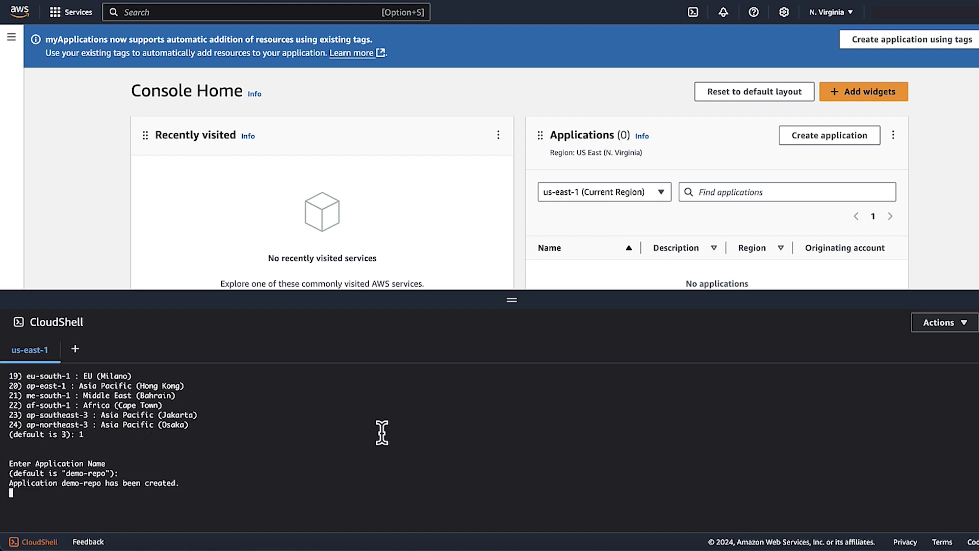
type("Y")
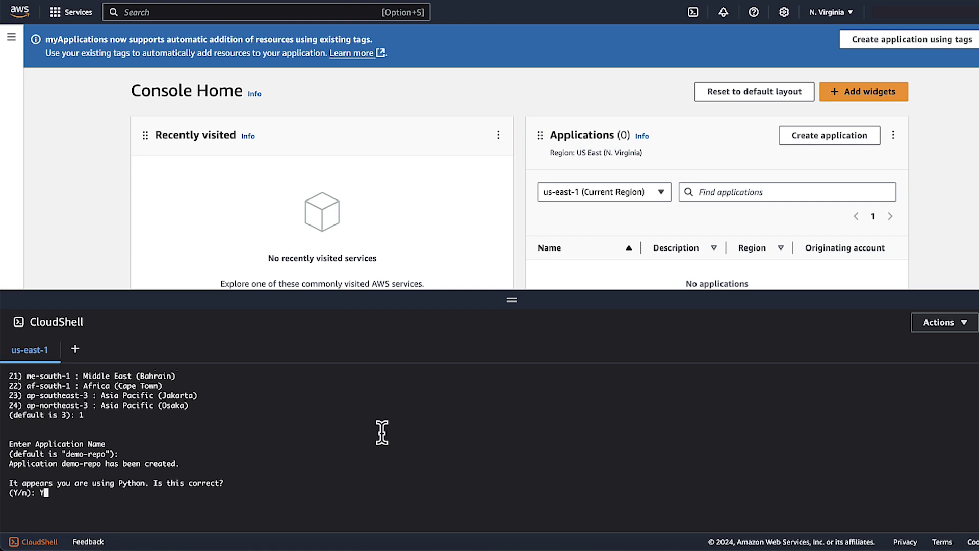
key("Return")
type("1")
key("Return")
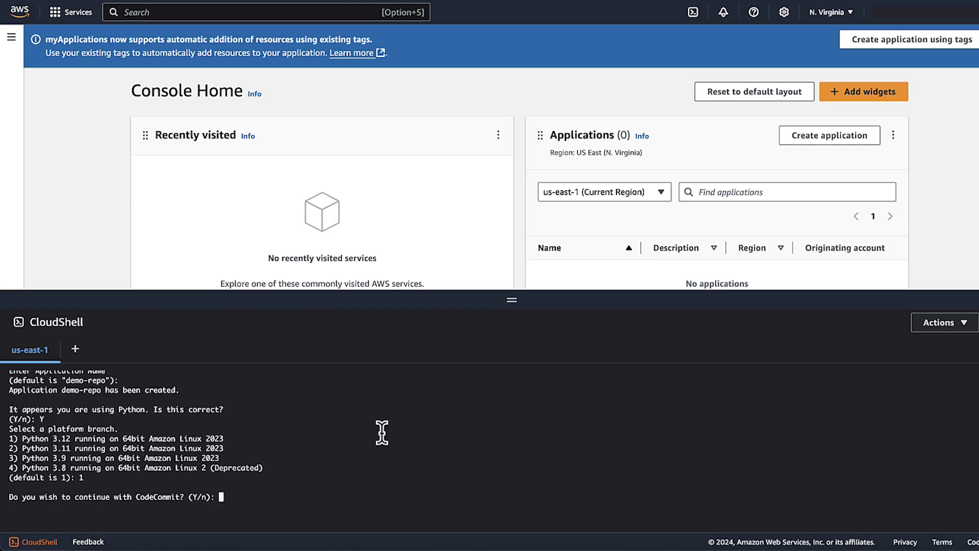
type("Y")
- Continue with CodeCommit using repository demo-repo and branch main
key("Return")
key("Return")
type("main")
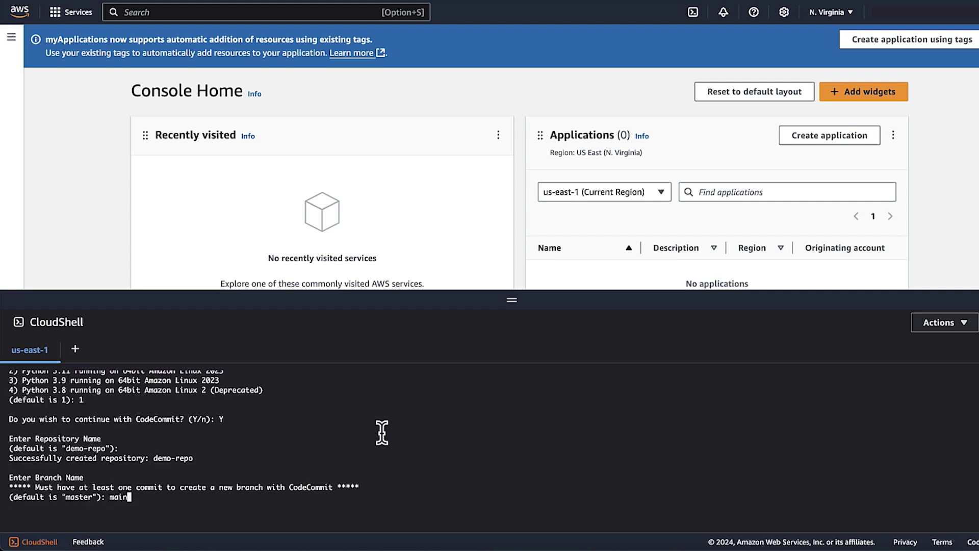
key("Return")
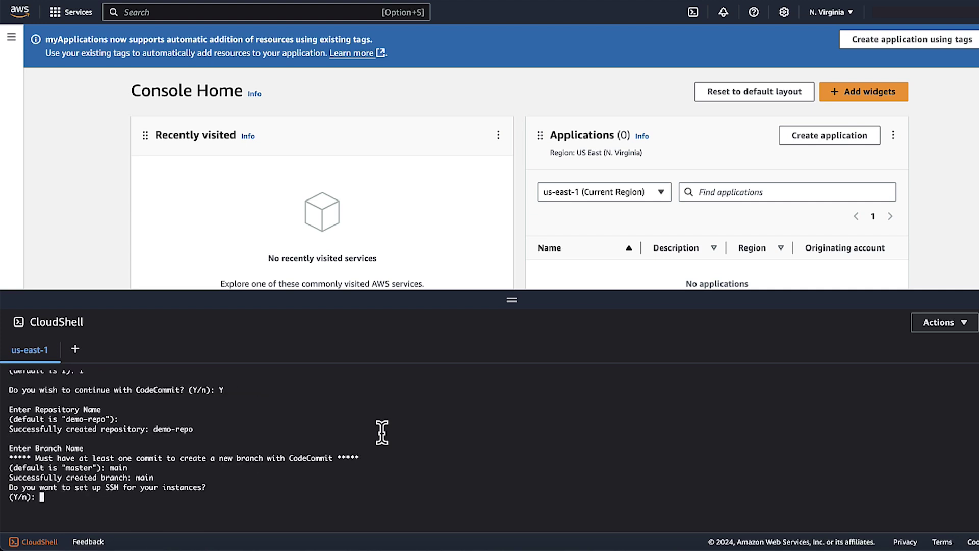
type("n")
key("Return")
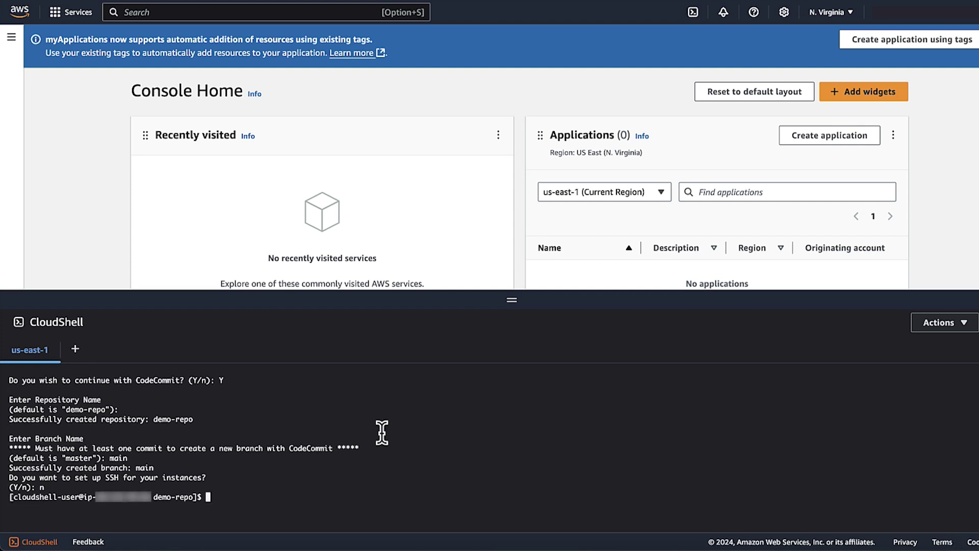
- Find CodeCommit in the console and view the demo-repo repository's files
left_click(266, 12)
type("codecommit")
left_click(319, 101)
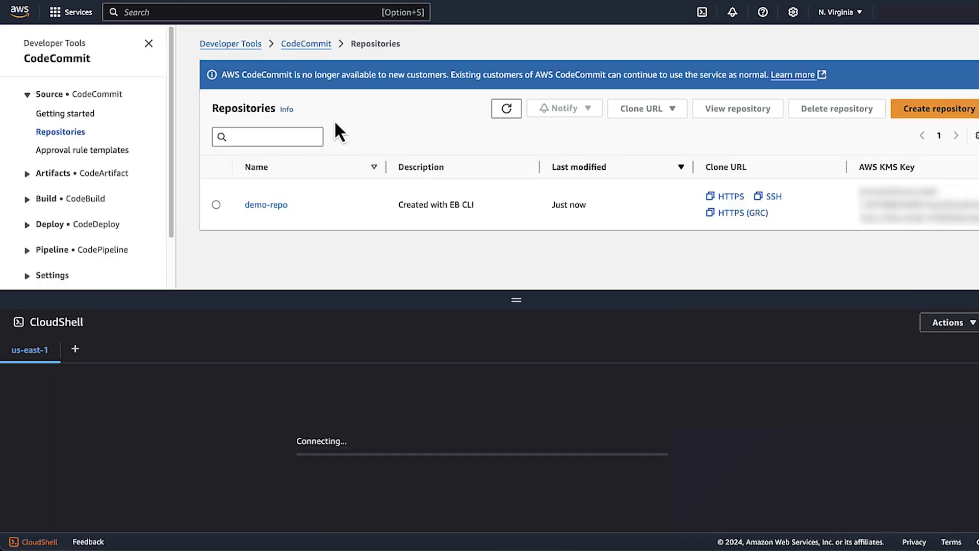
left_click(266, 204)
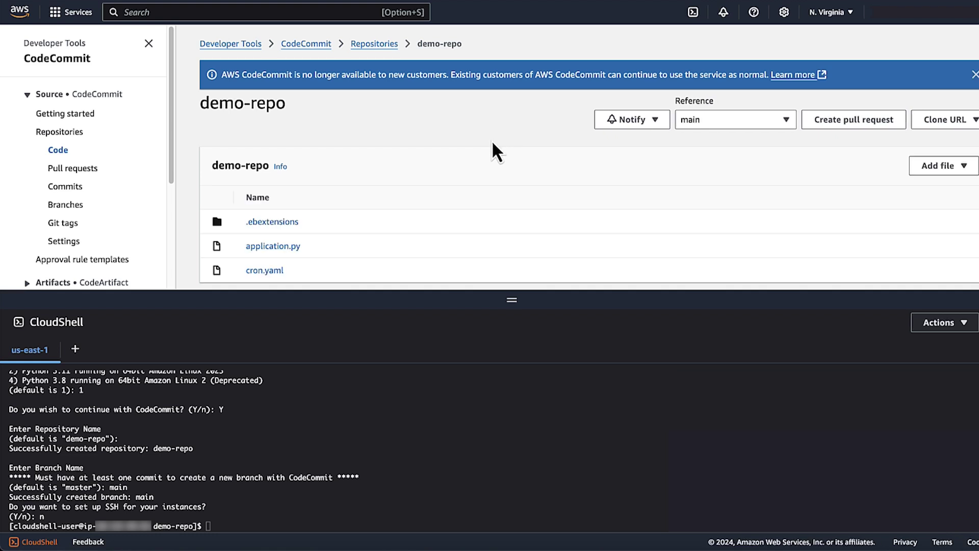
type("eb crea")
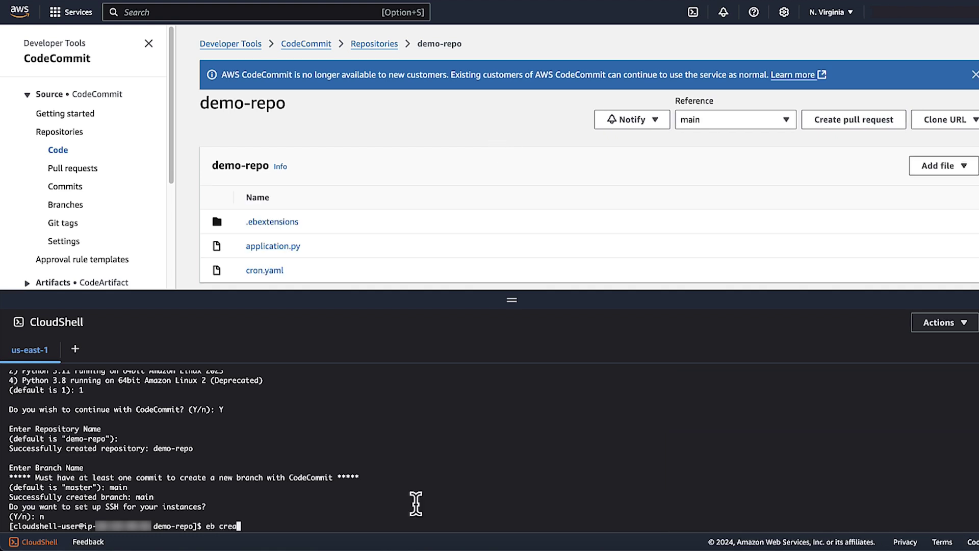
type("te demo-env")
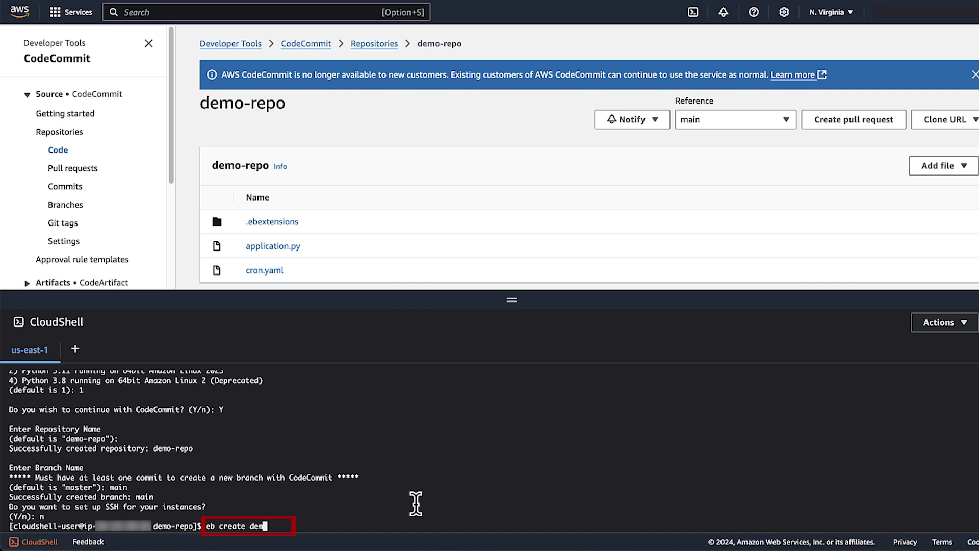
- Launch demo-env with eb create and deploy the committed code with eb deploy
key("Return")
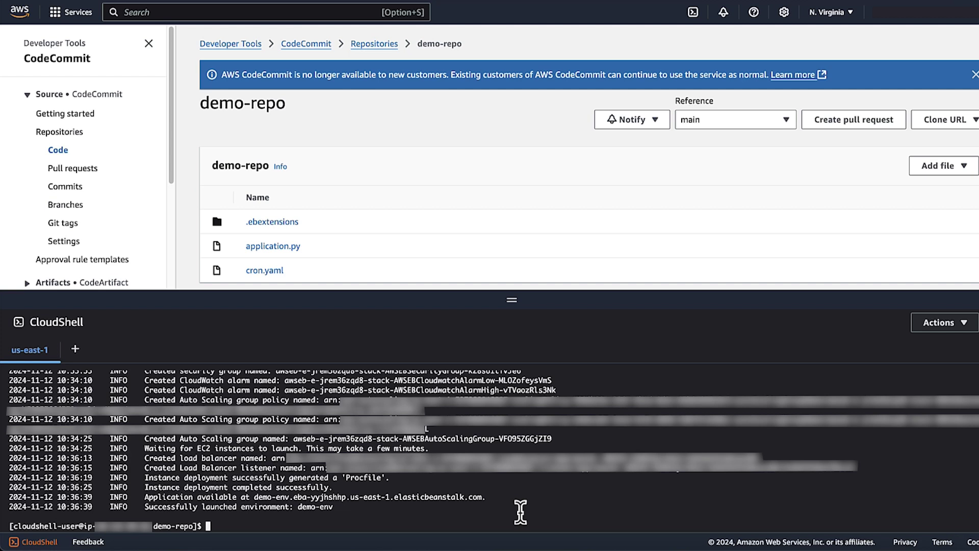
type("eb deploy")
key("Return")
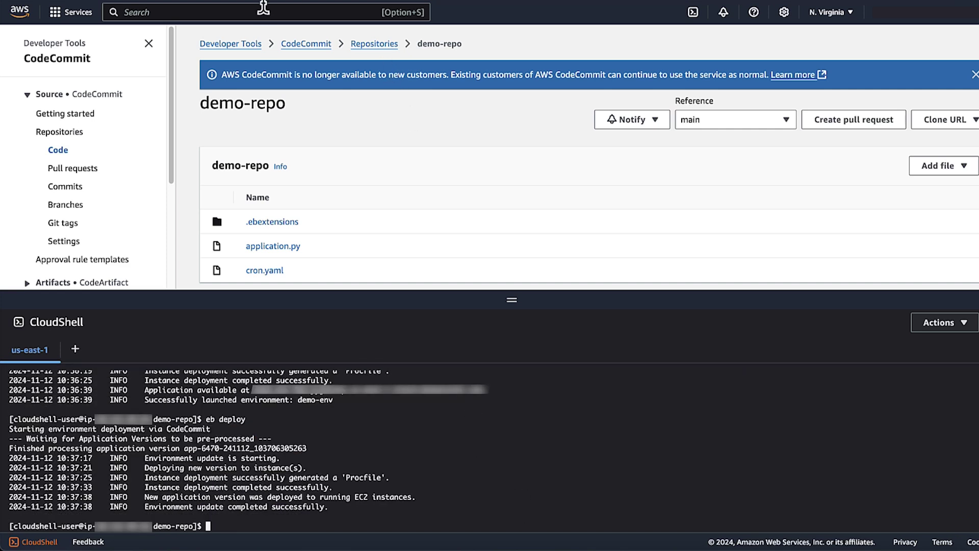
- Find Elastic Beanstalk in the console and view the demo-env environment overview
left_click(260, 11)
type("Elastic beanst")
mouse_move(330, 111)
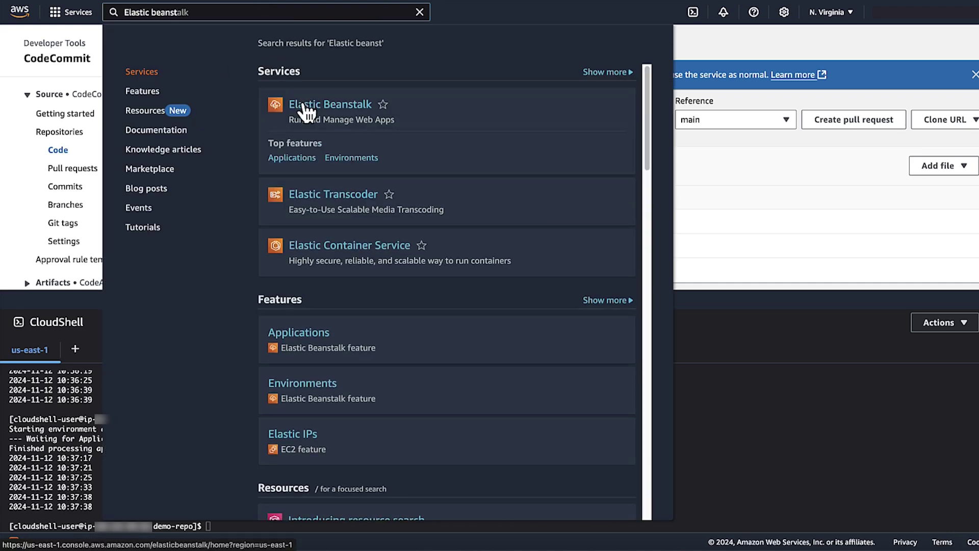
left_click(302, 105)
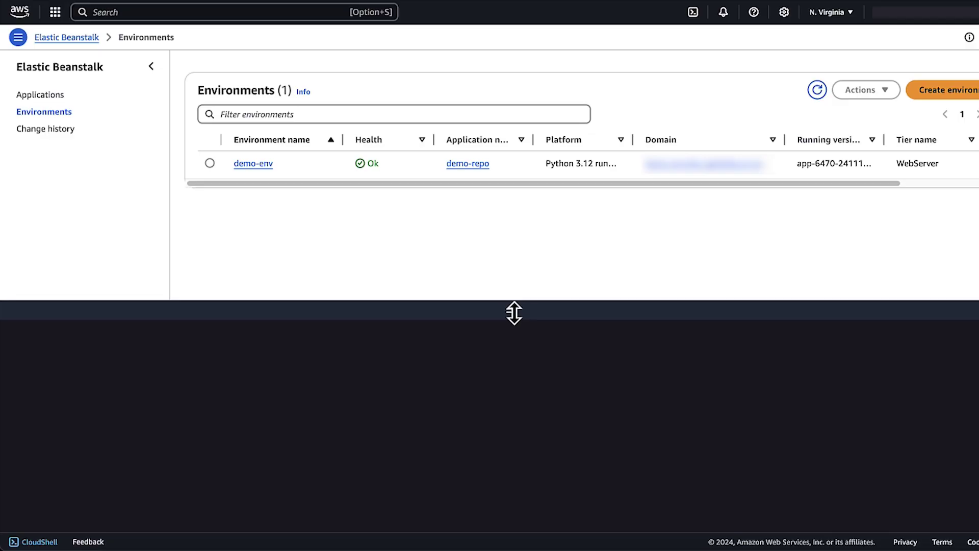
left_click(255, 169)
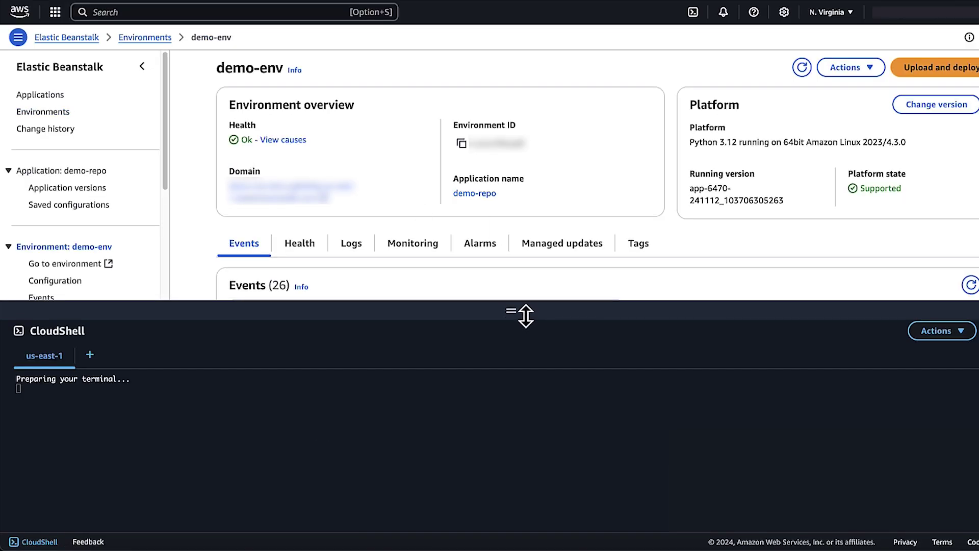
left_click_drag(524, 311, 524, 429)
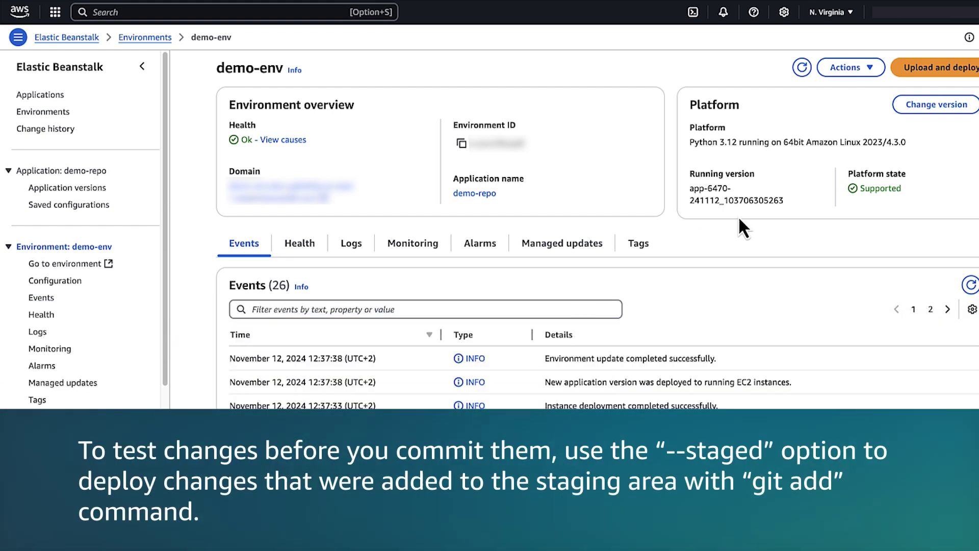
scroll(740, 217, "down", 1)
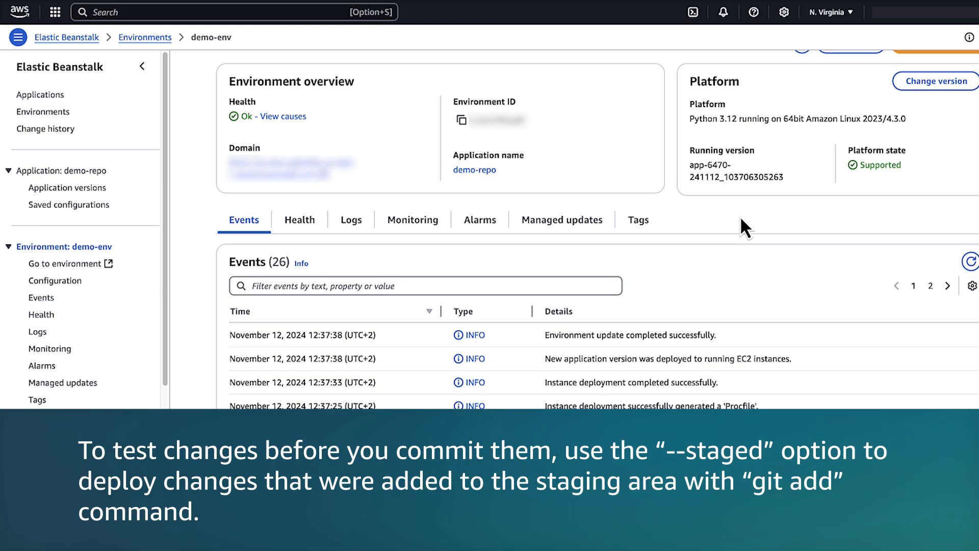